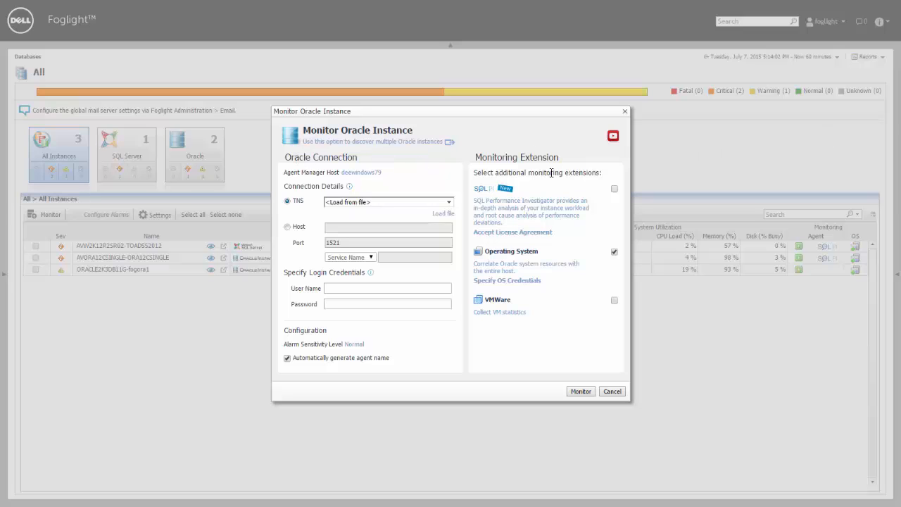
Set the agent manager host for the Oracle connection to deewindows4
click(366, 173)
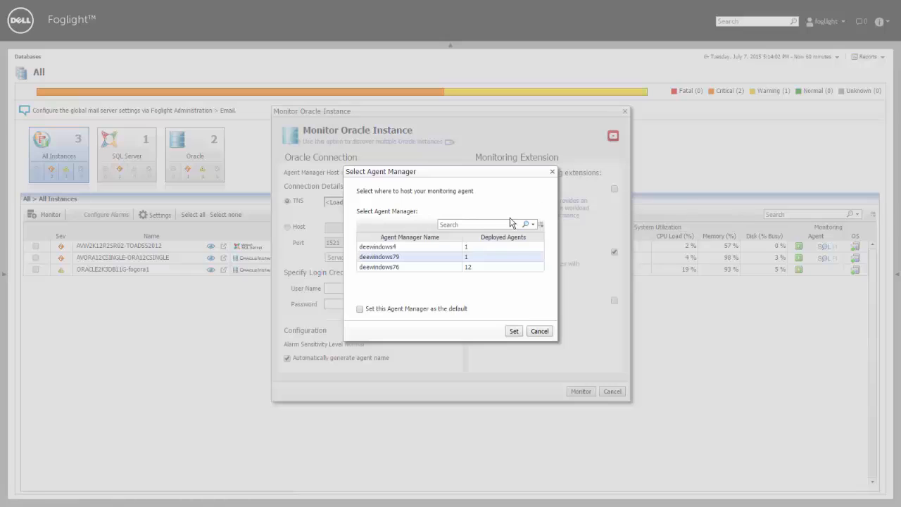
click(492, 269)
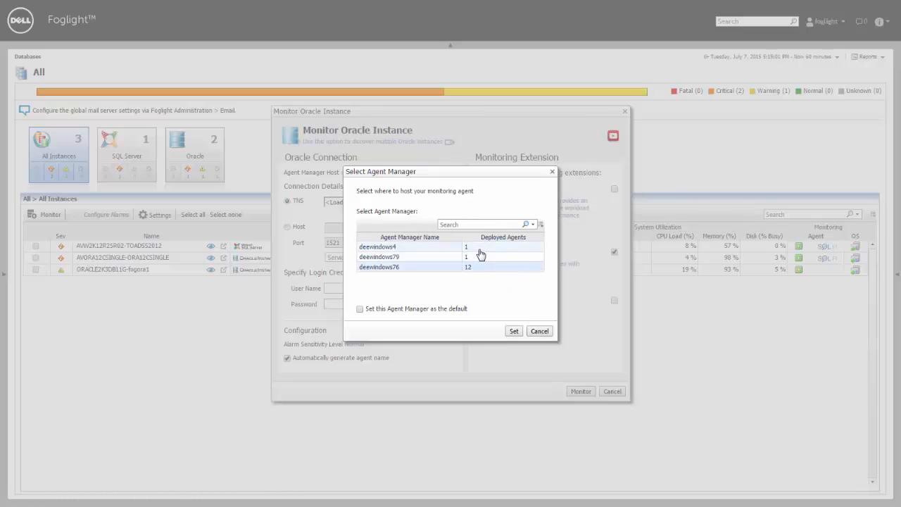
click(493, 248)
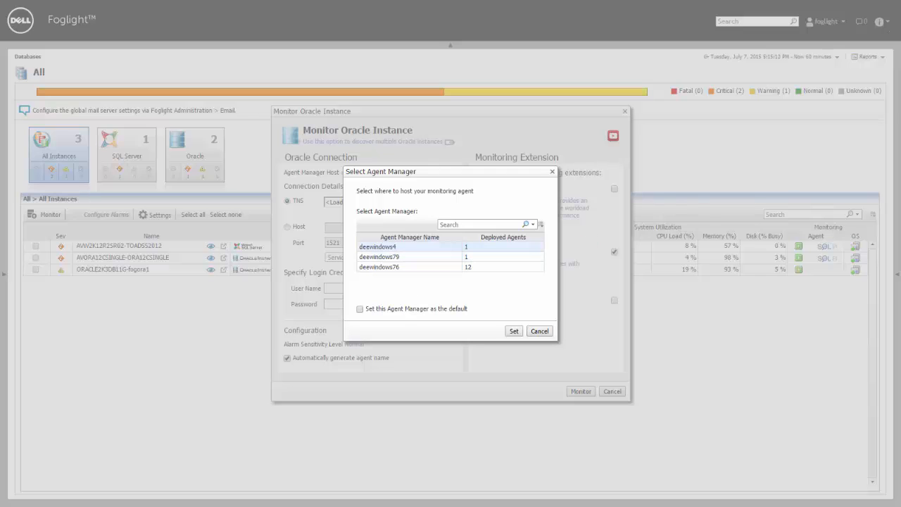
click(514, 331)
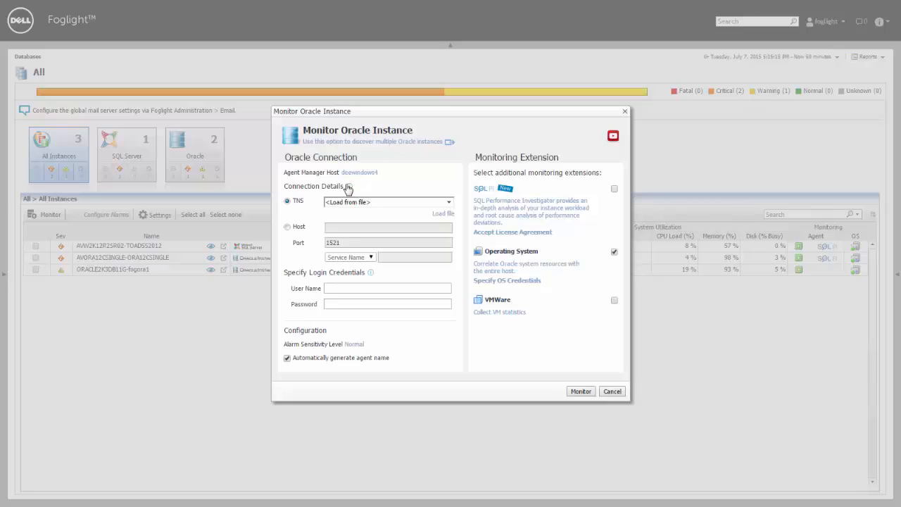
Specify the Oracle connection by host avw7s1x64sr01.dev.quest.corp with service name ora11gR2
mouse_move(349, 186)
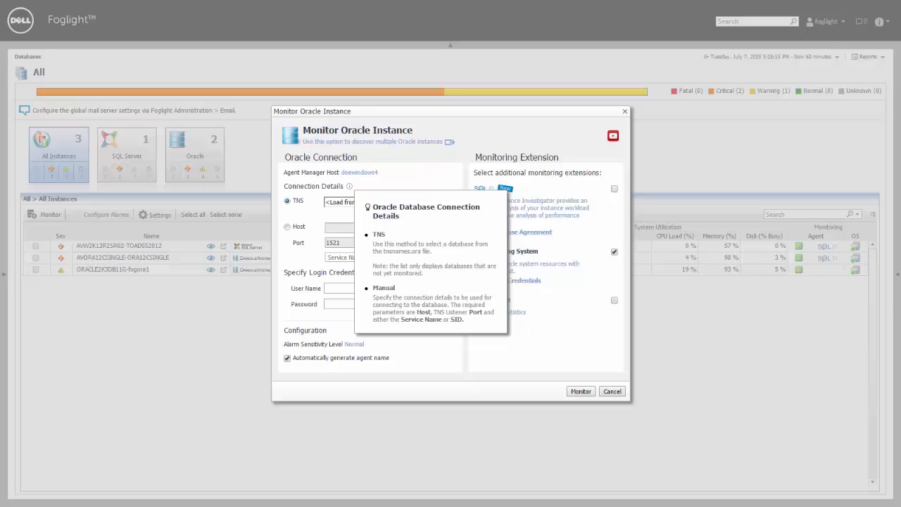
click(468, 356)
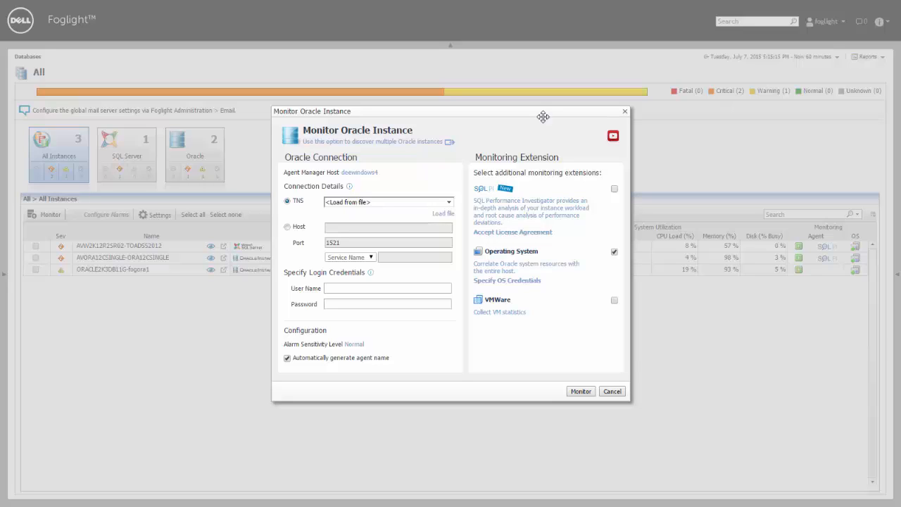
click(287, 228)
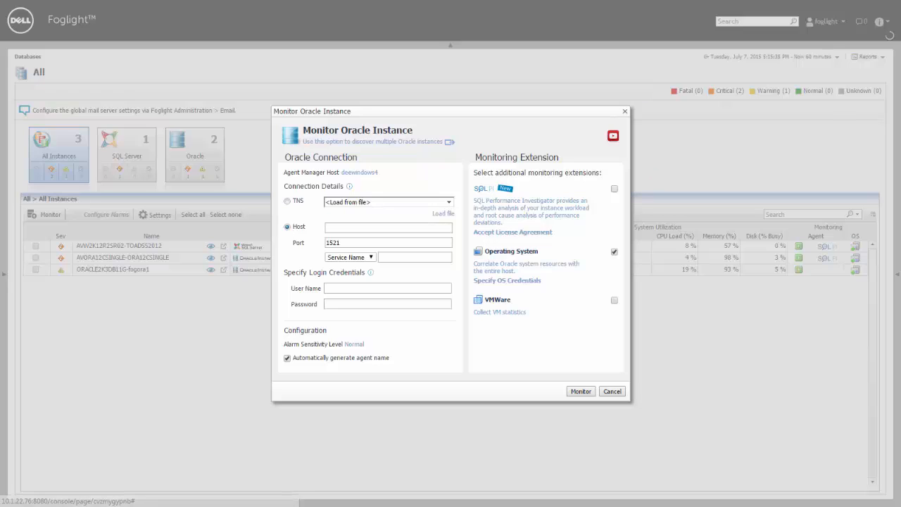
click(406, 227)
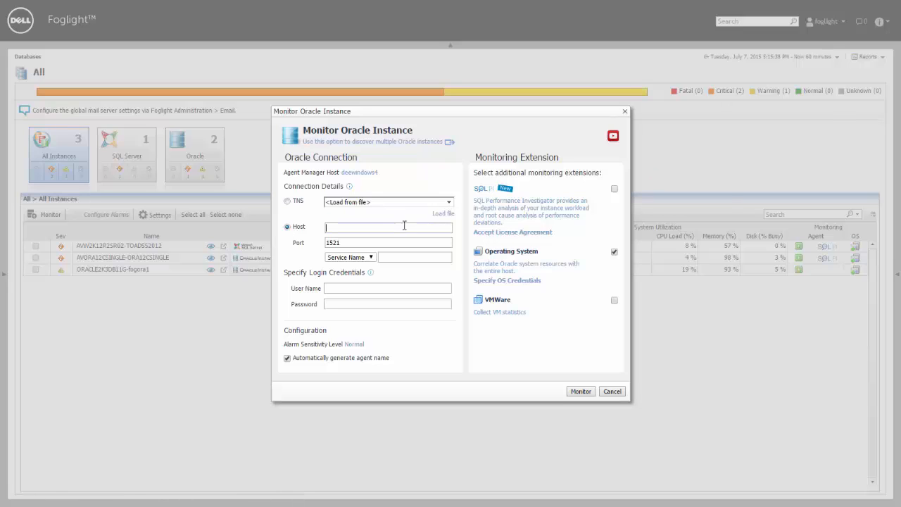
text(avw7s1x64sr01.dev.quest.corp)
click(371, 258)
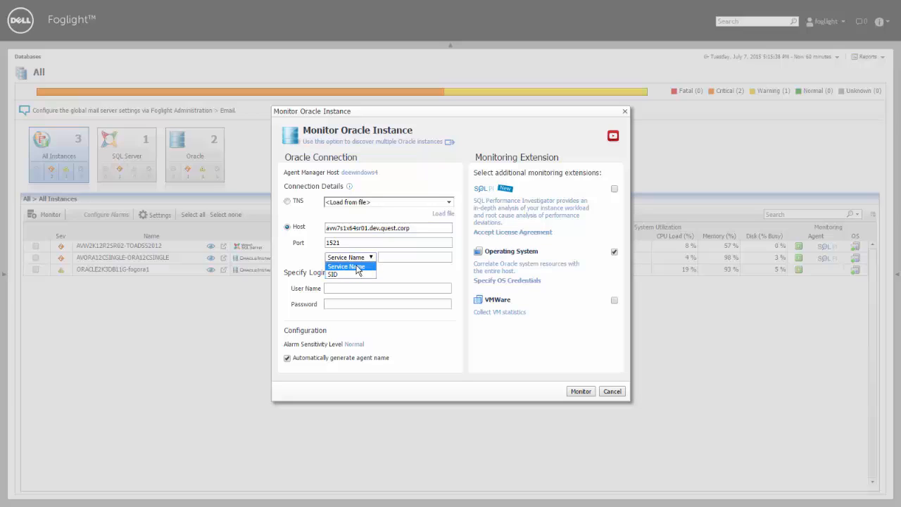
click(396, 257)
text(ora11gR2)
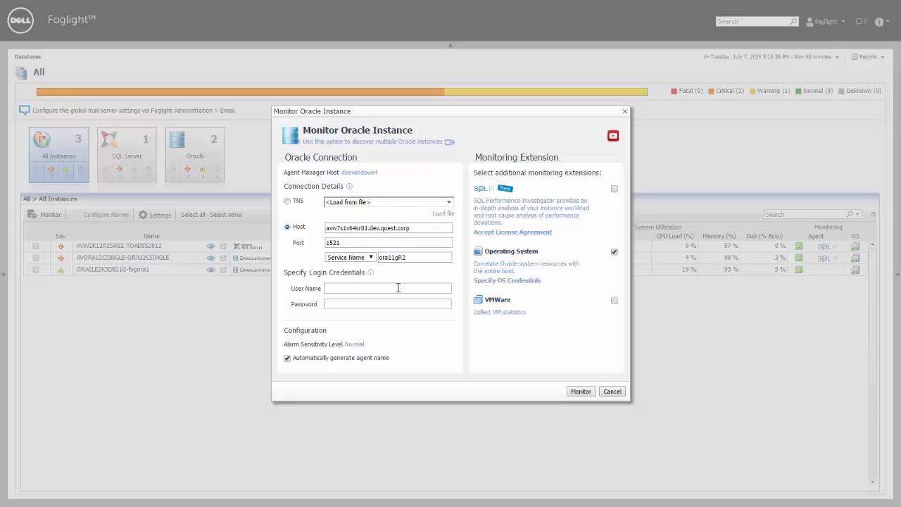
Enter the Oracle login credentials with user name fogora and the account password
mouse_move(370, 274)
click(414, 288)
text(fogora)
key(Tab)
text(*********)
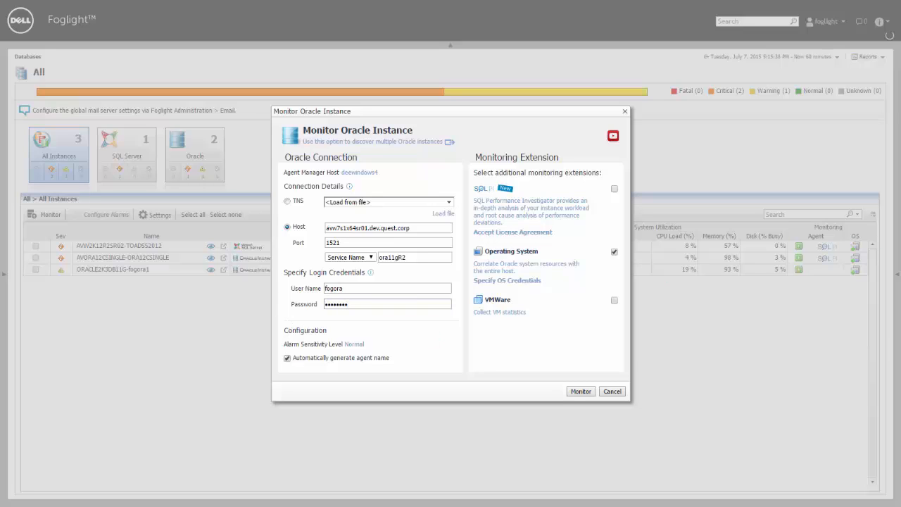
Turn off automatic agent naming and name the monitoring agent AVW7S1x64SR01-ora11gR2
click(288, 359)
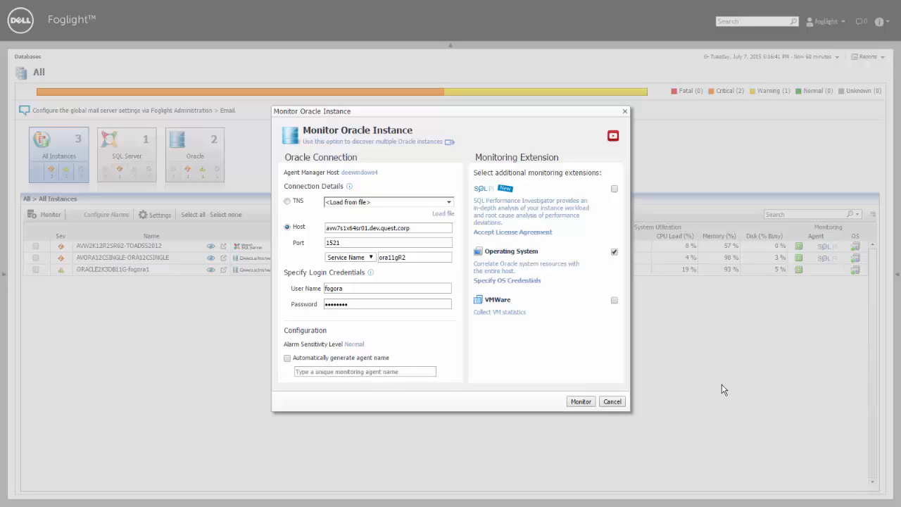
click(428, 372)
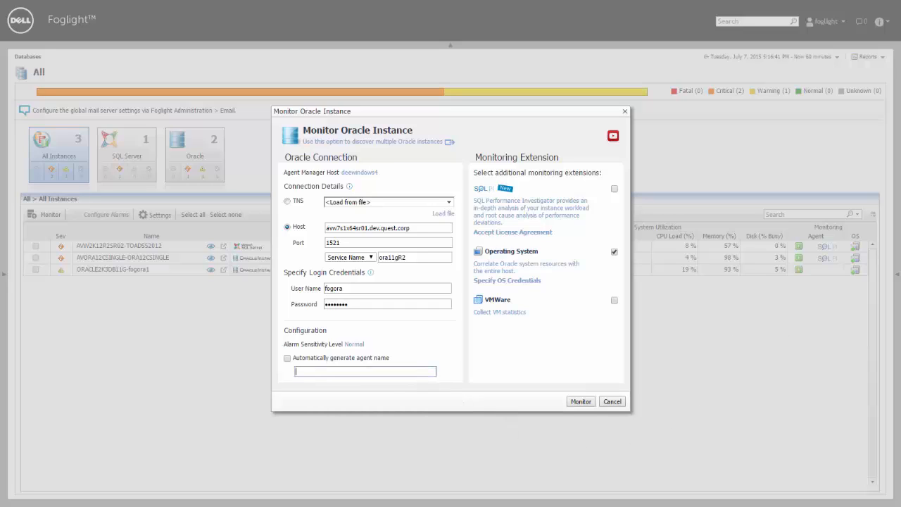
text(AVW7S1x64SR01)
text(-ora11gR2)
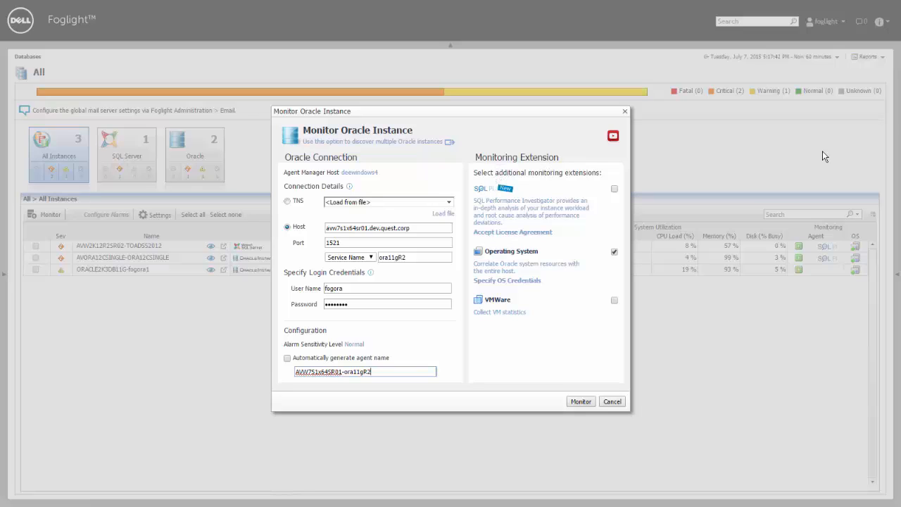
Accept the SQL PI extension license and choose deewindows79 as the agent manager host for the SQL PI repository
click(534, 233)
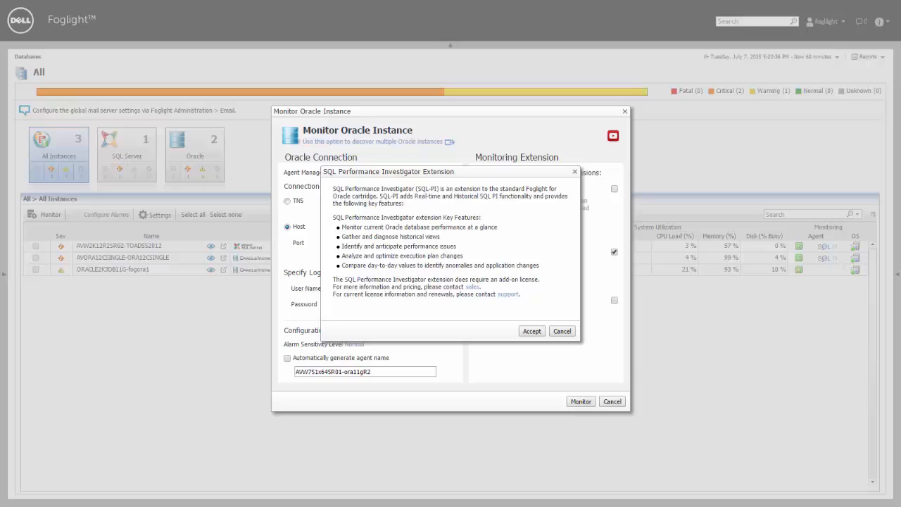
click(532, 332)
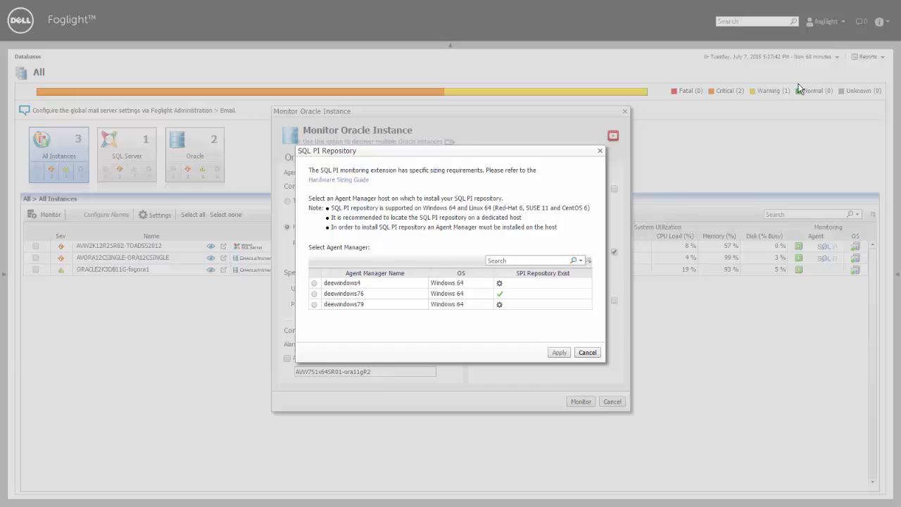
click(499, 305)
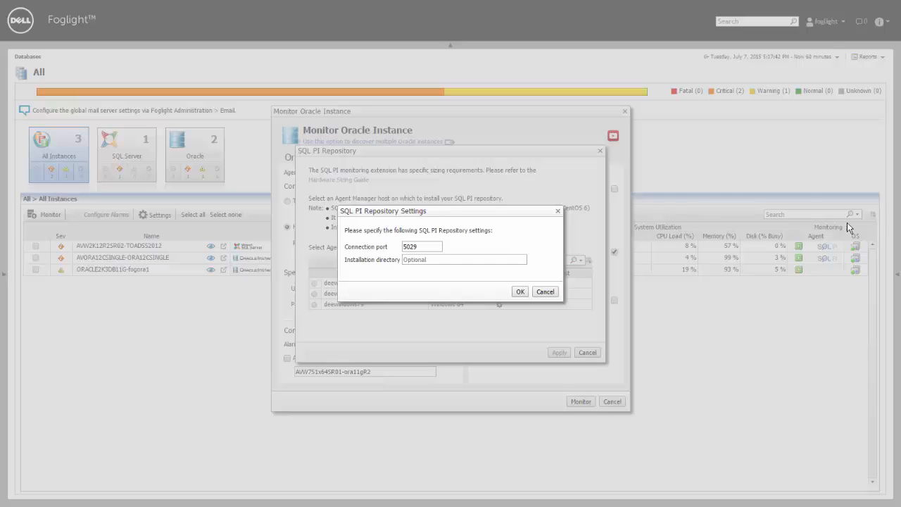
click(545, 291)
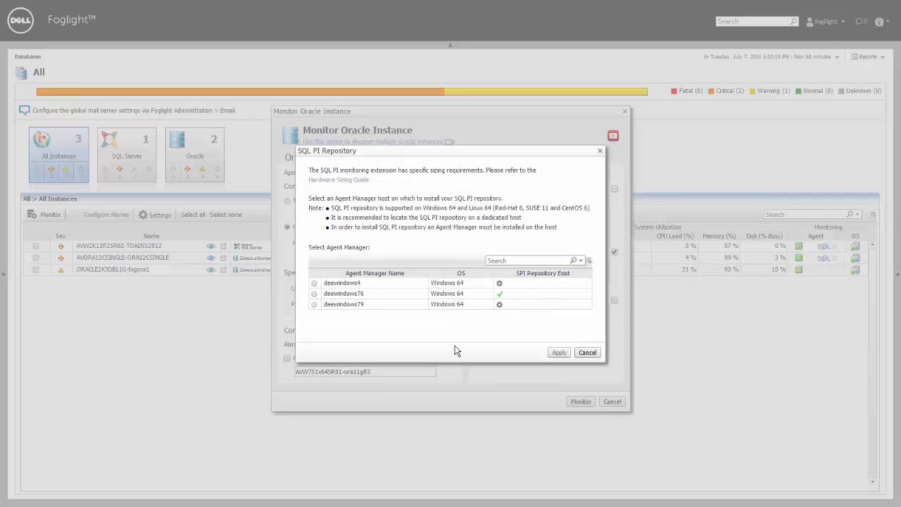
click(314, 304)
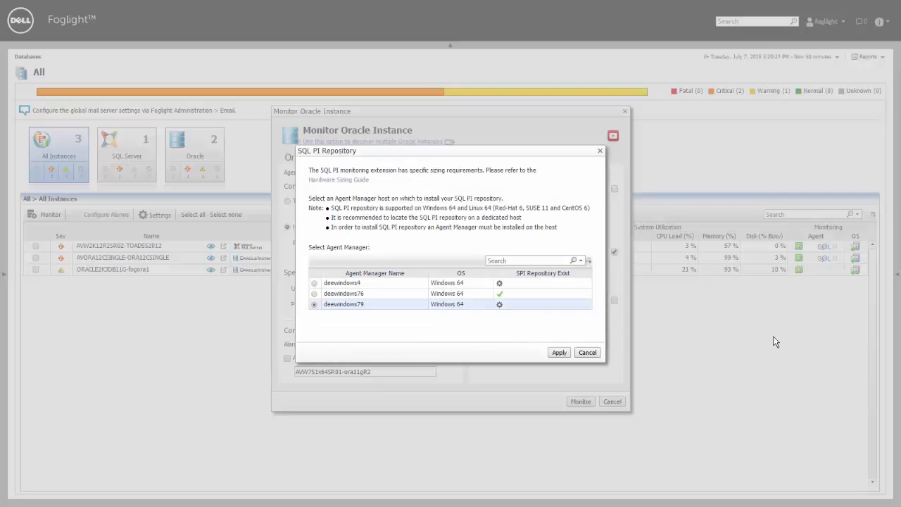
click(561, 352)
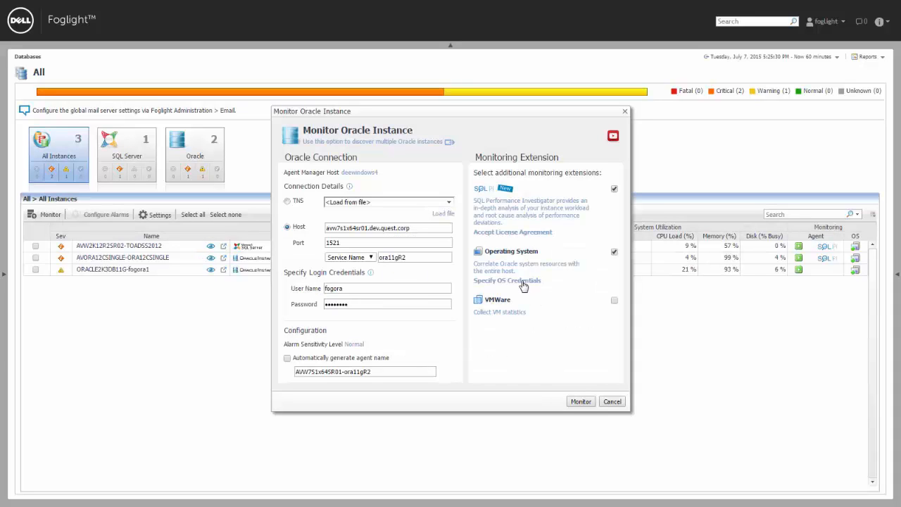
Set the operating system extension to Windows authentication with username avw7s1x64sr01\administrator and the account password, and apply it
click(524, 282)
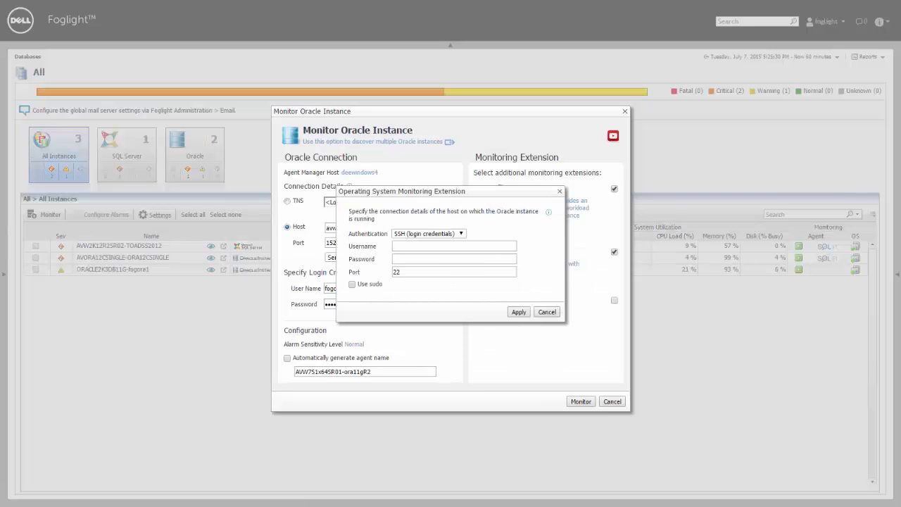
mouse_move(549, 213)
click(461, 234)
click(429, 266)
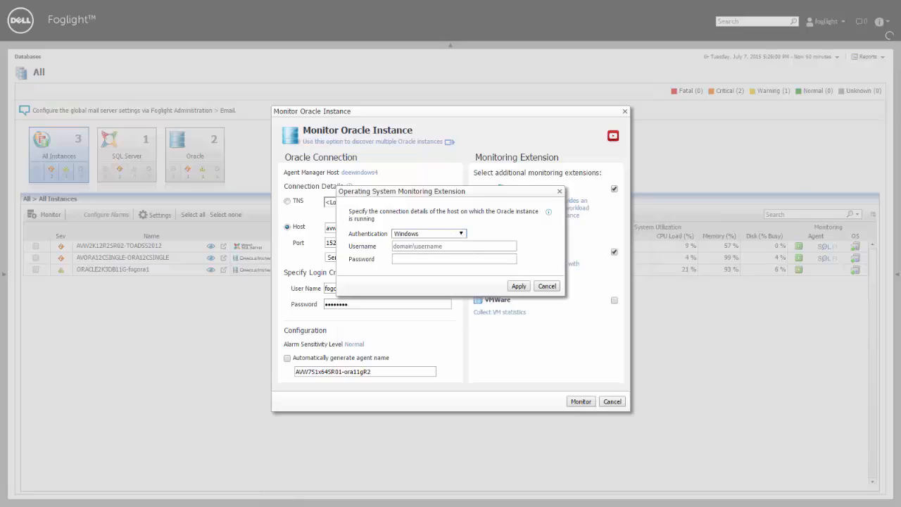
click(480, 245)
text(avw7s1x64sr01\administrator)
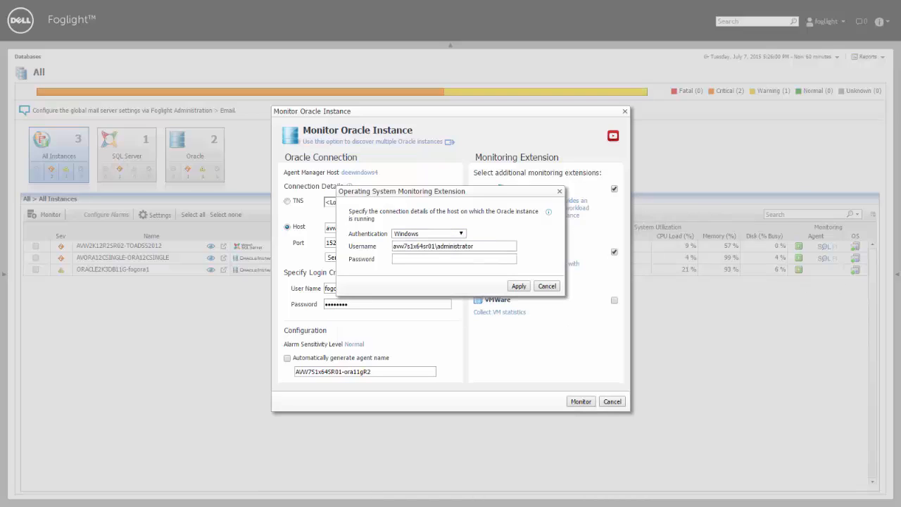
click(445, 259)
text(••••••••••)
click(519, 286)
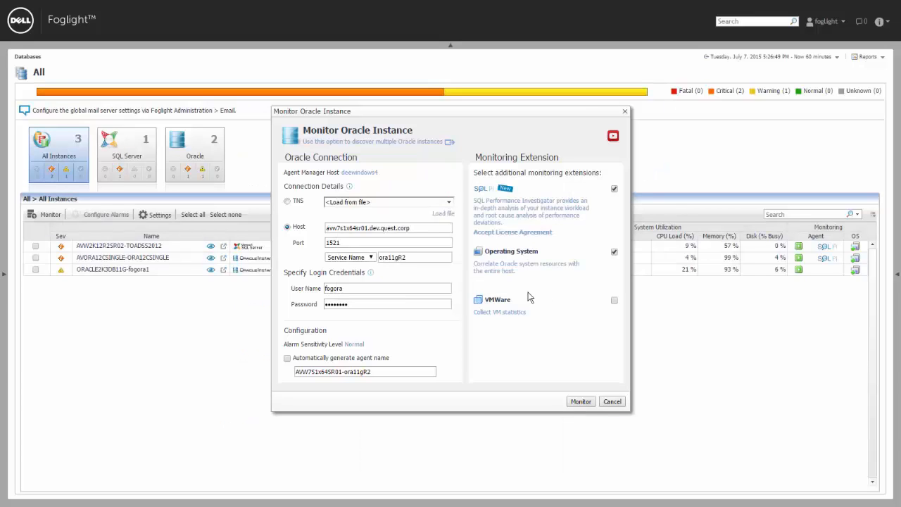
click(354, 343)
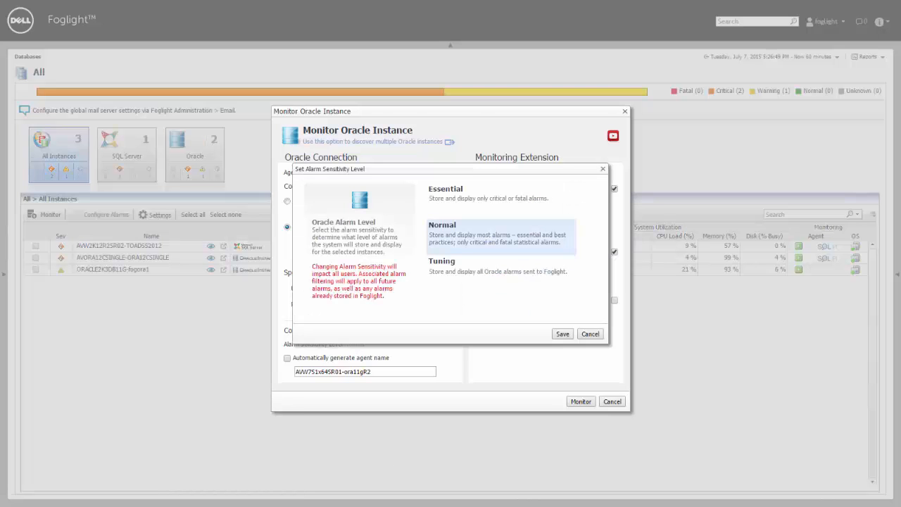
click(455, 196)
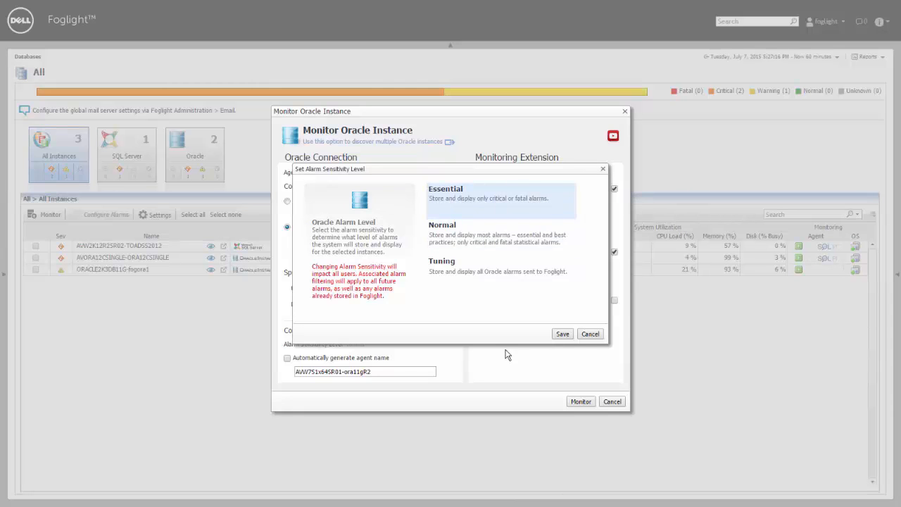
click(493, 268)
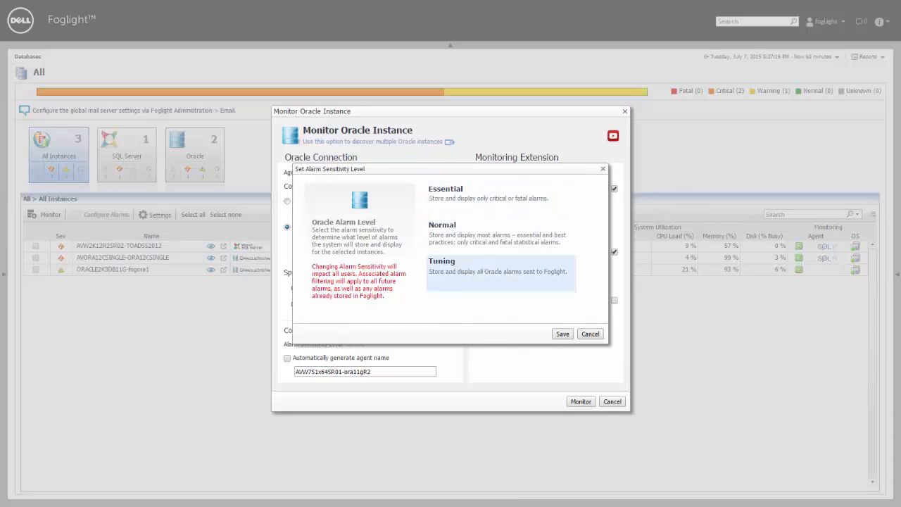
click(590, 333)
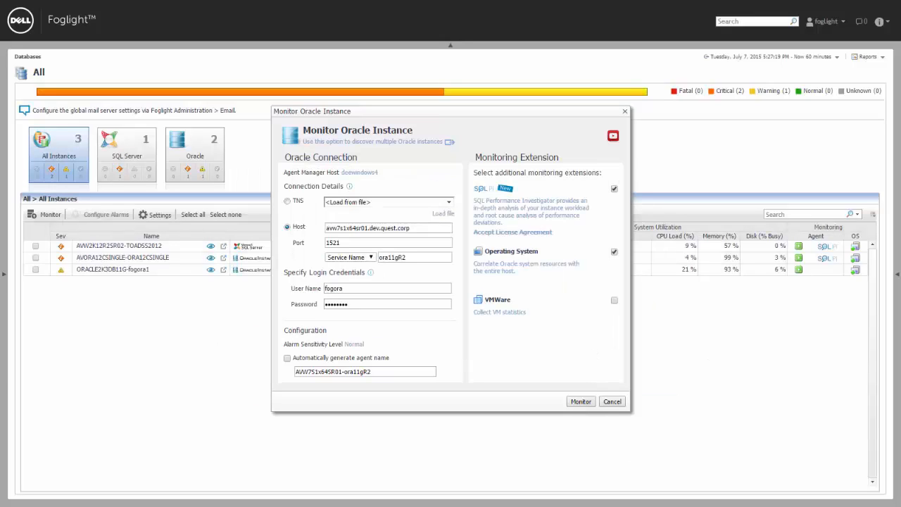
Start monitoring the configured Oracle instance, and copy the entire script for granting database privileges
click(582, 401)
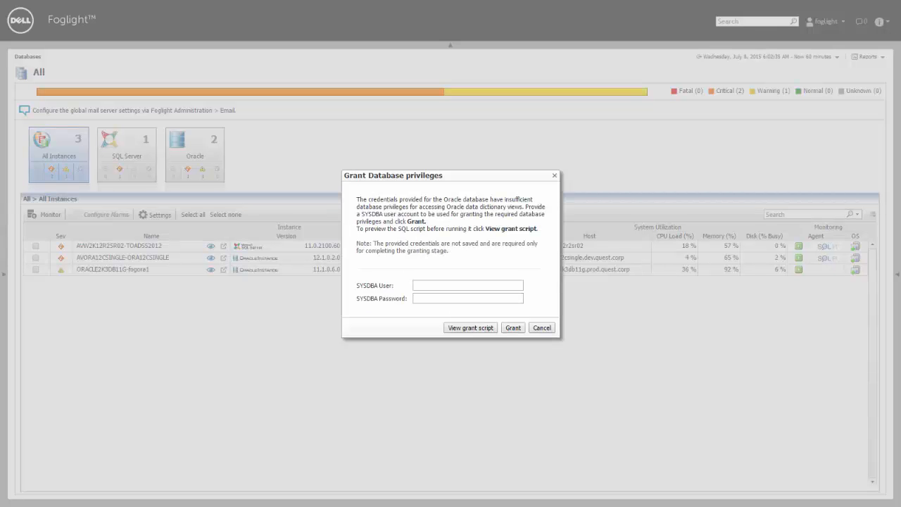
click(471, 328)
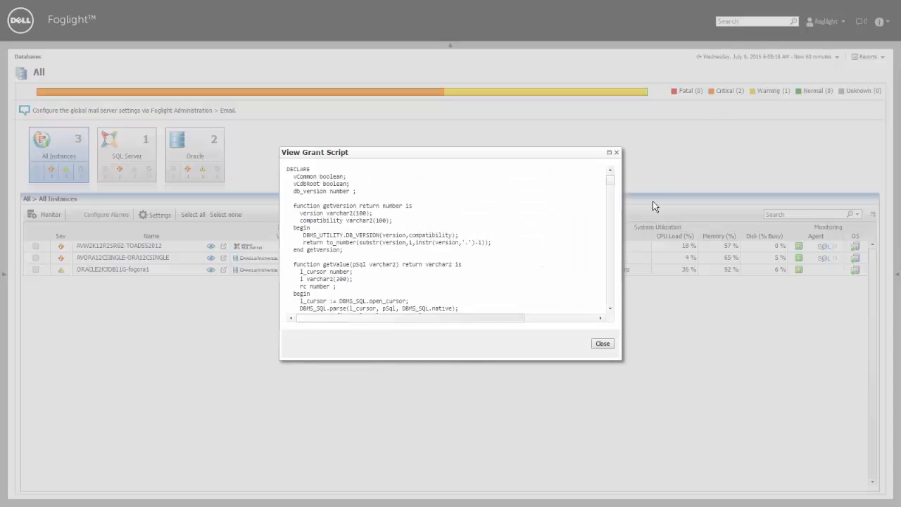
drag(610, 182, 610, 308)
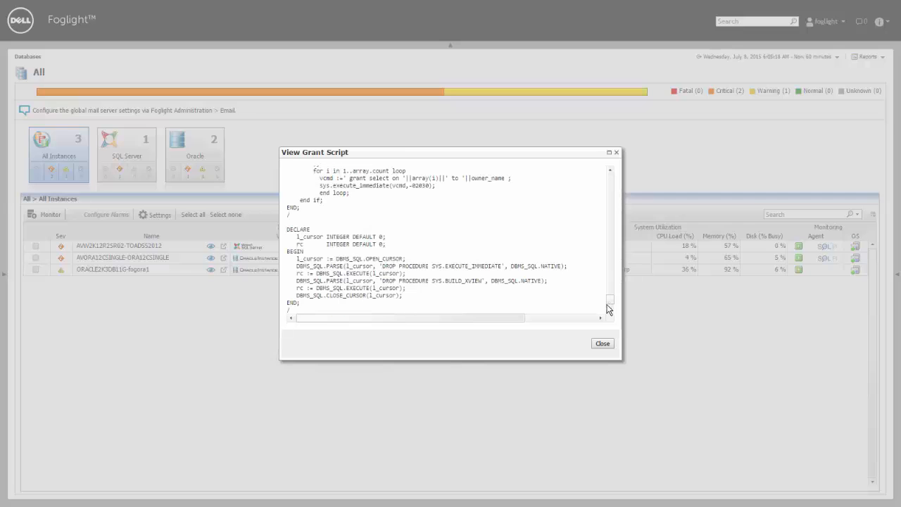
click(299, 310)
key(ctrl+a)
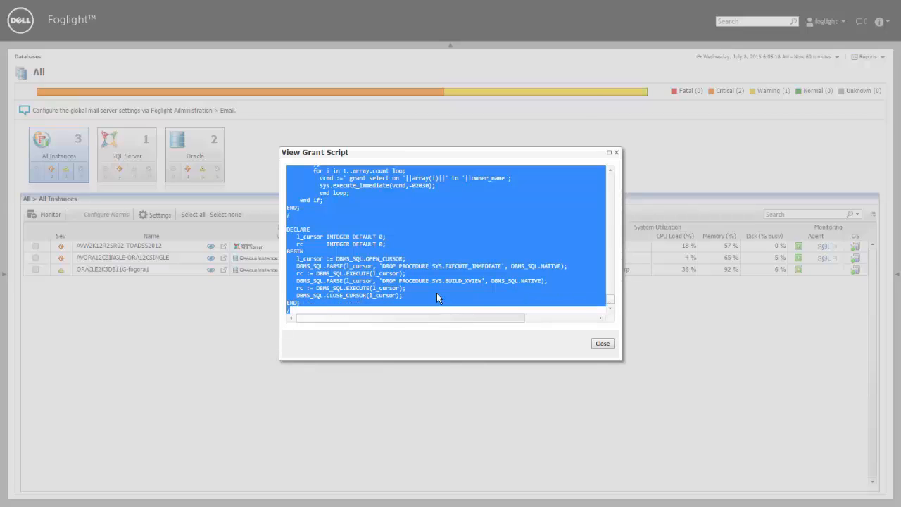
right_click(431, 253)
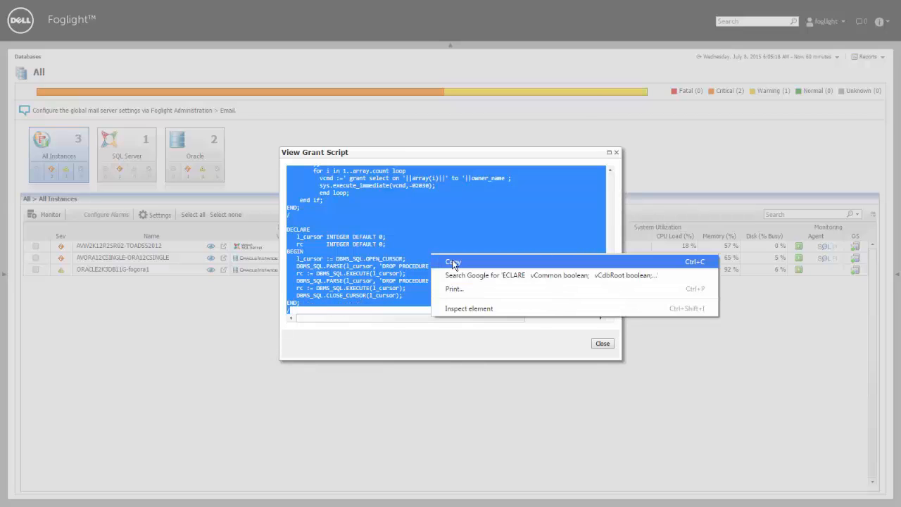
click(453, 263)
click(601, 343)
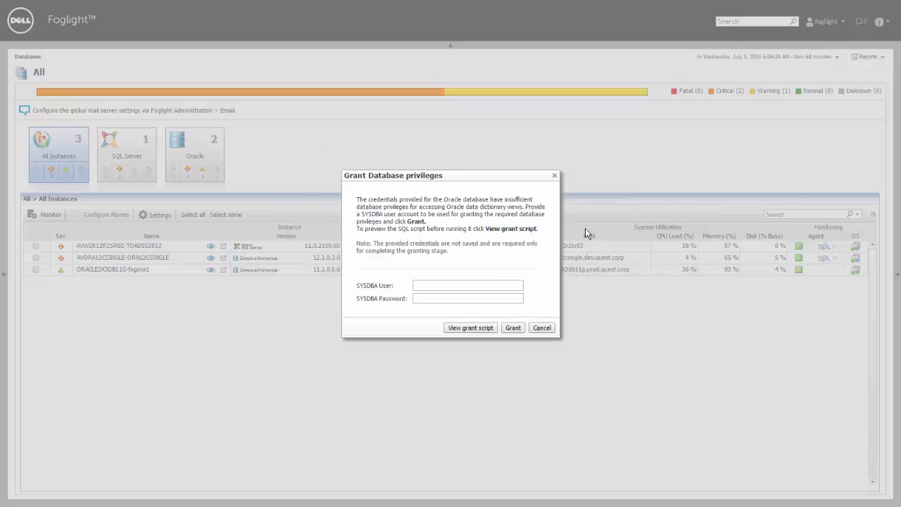
Grant the required database privileges using the SYSDBA user and password, and dismiss the monitoring confirmation
click(493, 283)
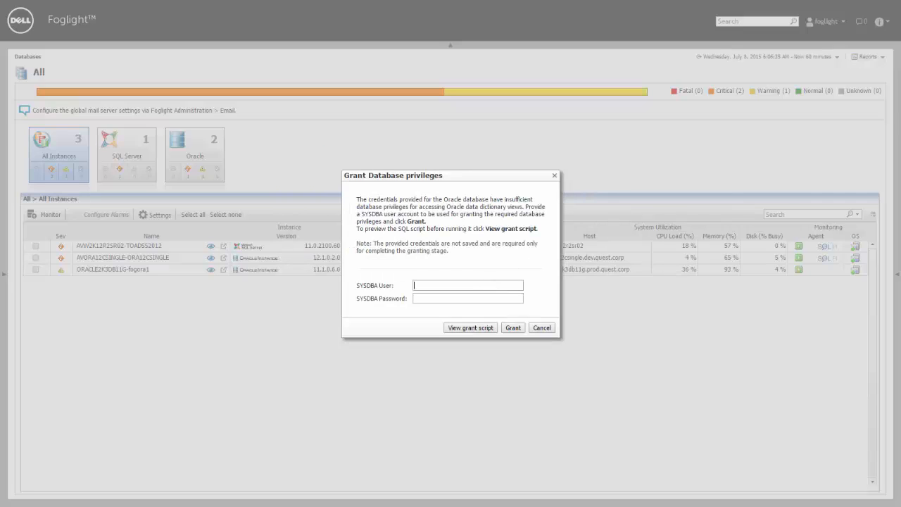
click(475, 298)
click(514, 328)
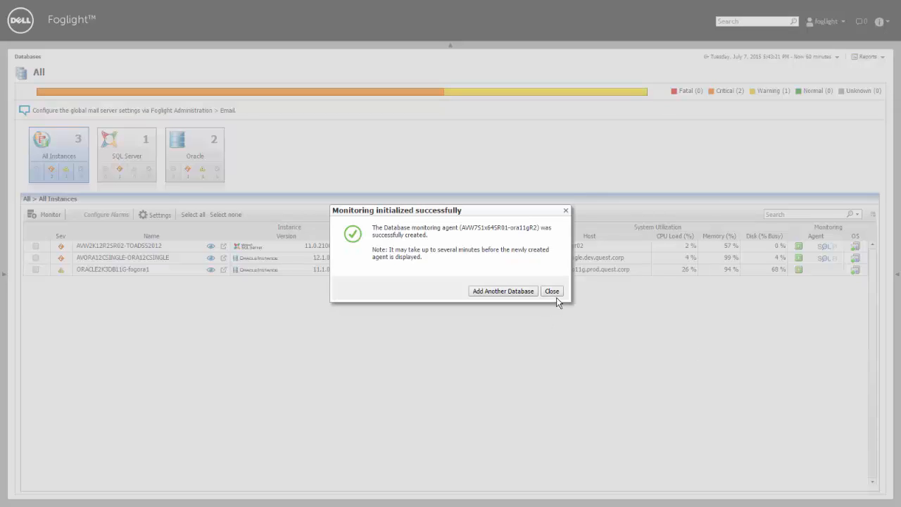
click(553, 290)
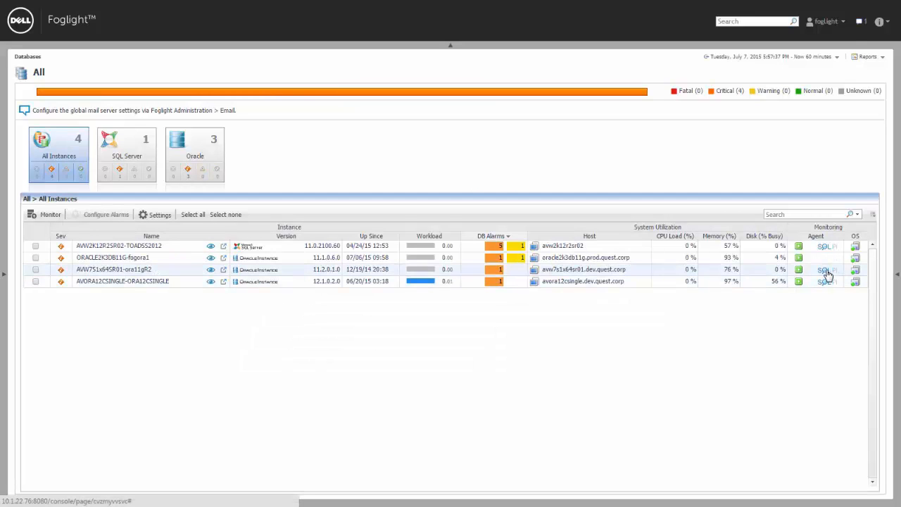
Show only the Oracle instances, and view the monitored instances in the Databases - SQL PI dashboard
click(189, 147)
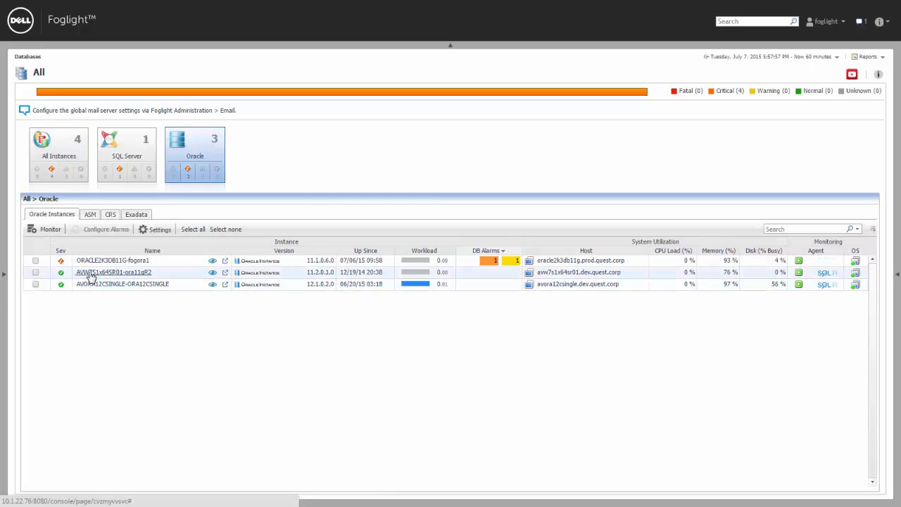
mouse_move(4, 277)
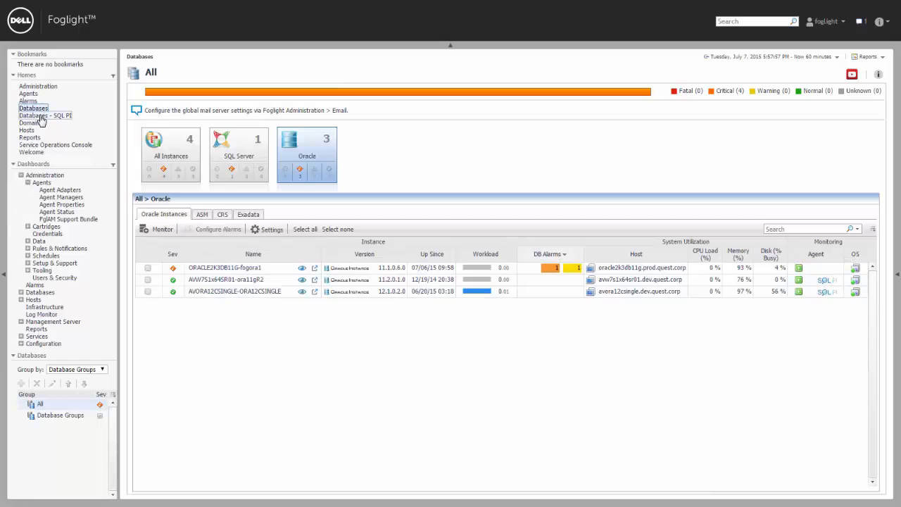
click(42, 115)
click(4, 280)
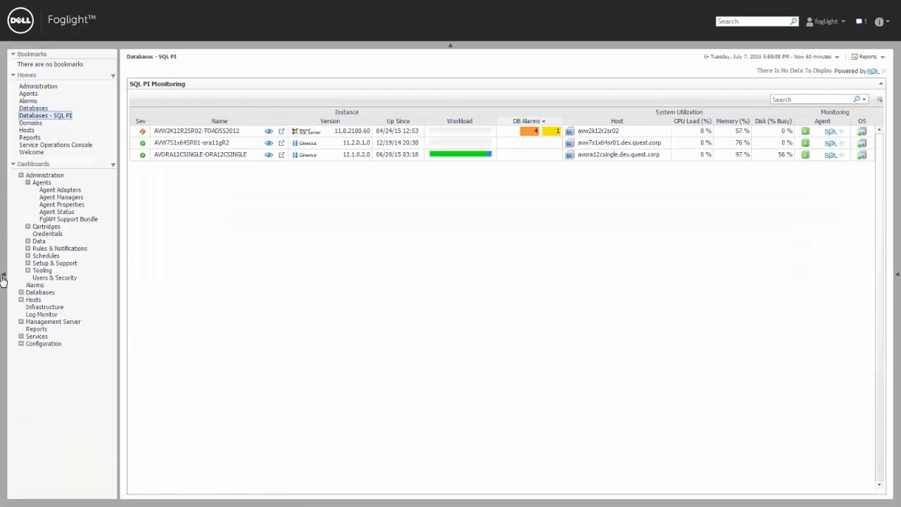